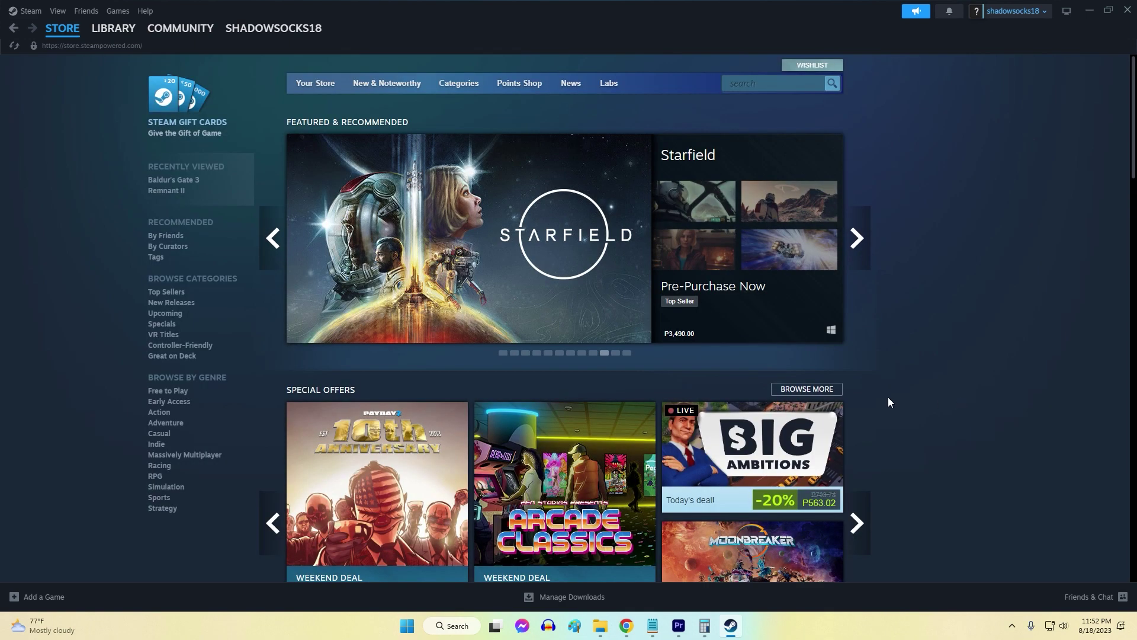
- From Steam Settings > Storage, open the D: library's steamapps folder in File Explorer
left_click(34, 13)
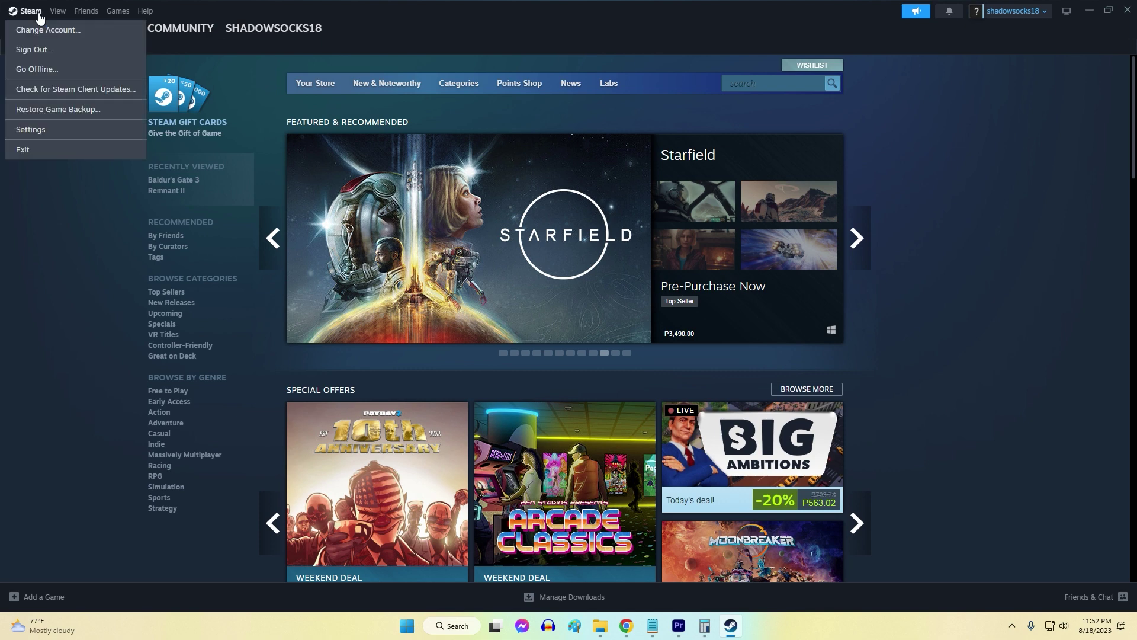
left_click(29, 127)
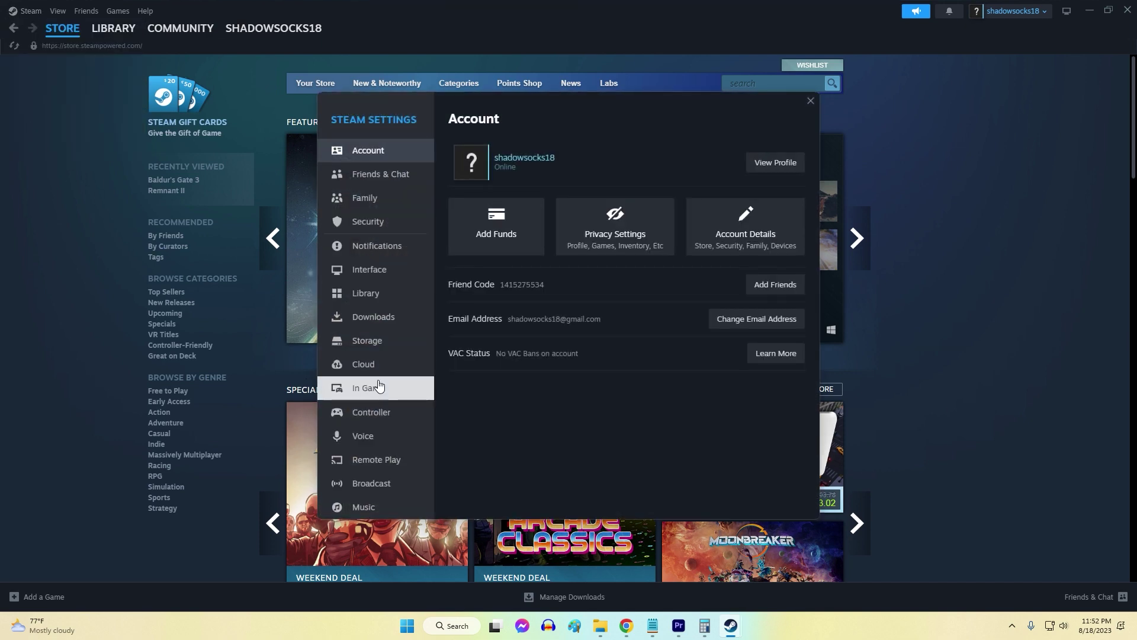
left_click(395, 349)
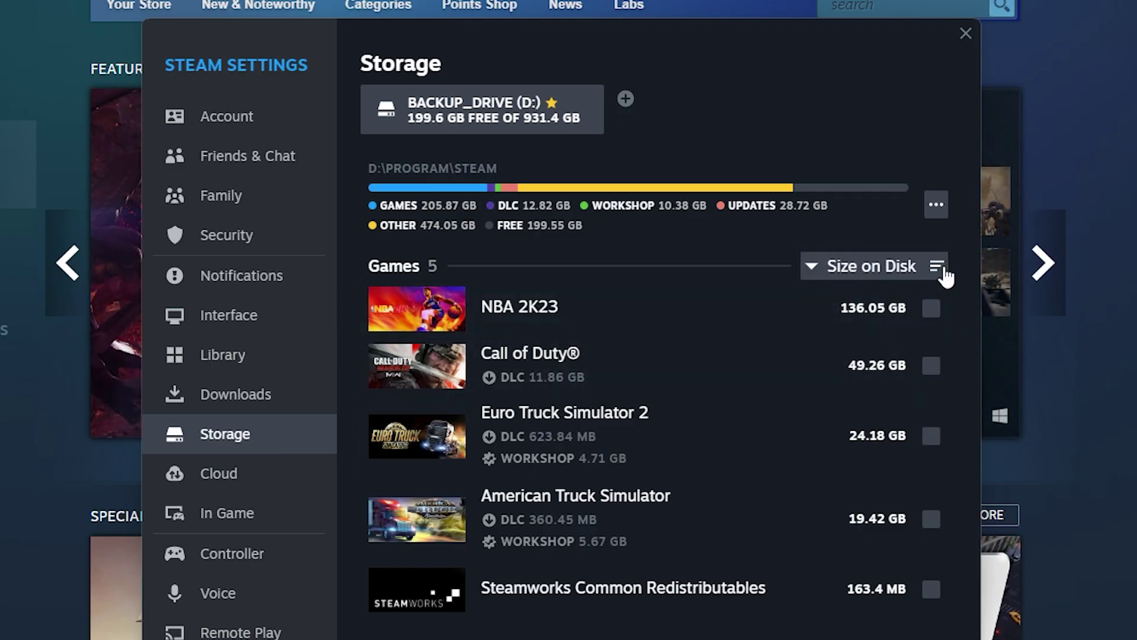
left_click(937, 207)
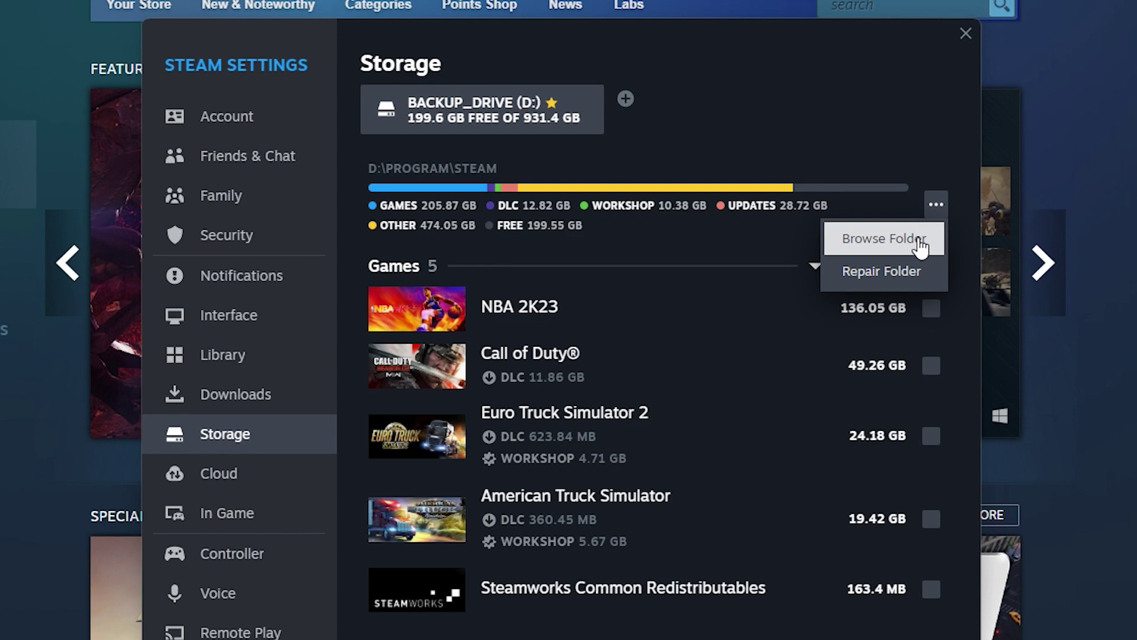
left_click(921, 244)
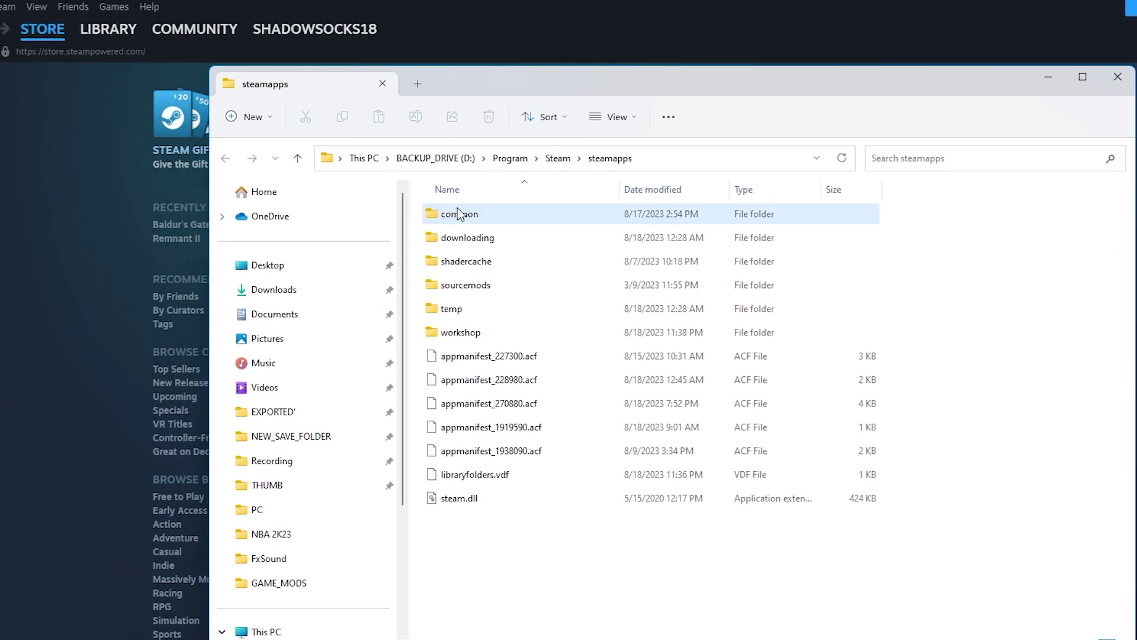
- Open the common folder to see installed games like American Truck Simulator and NBA 2K23
double_click(459, 214)
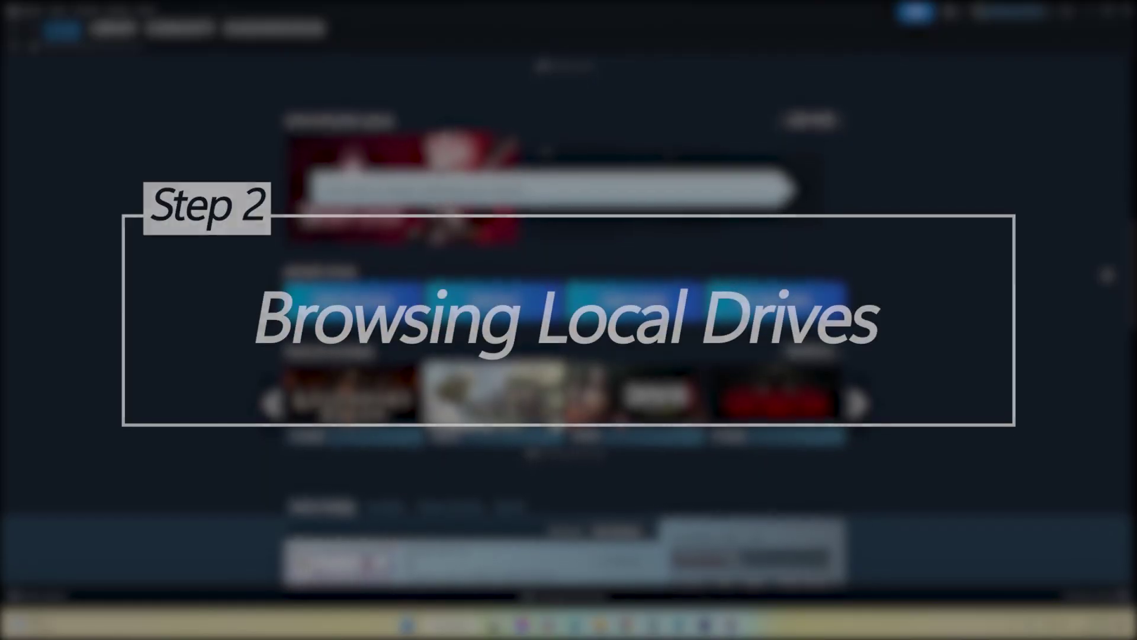
scroll(566, 320, "down", 2)
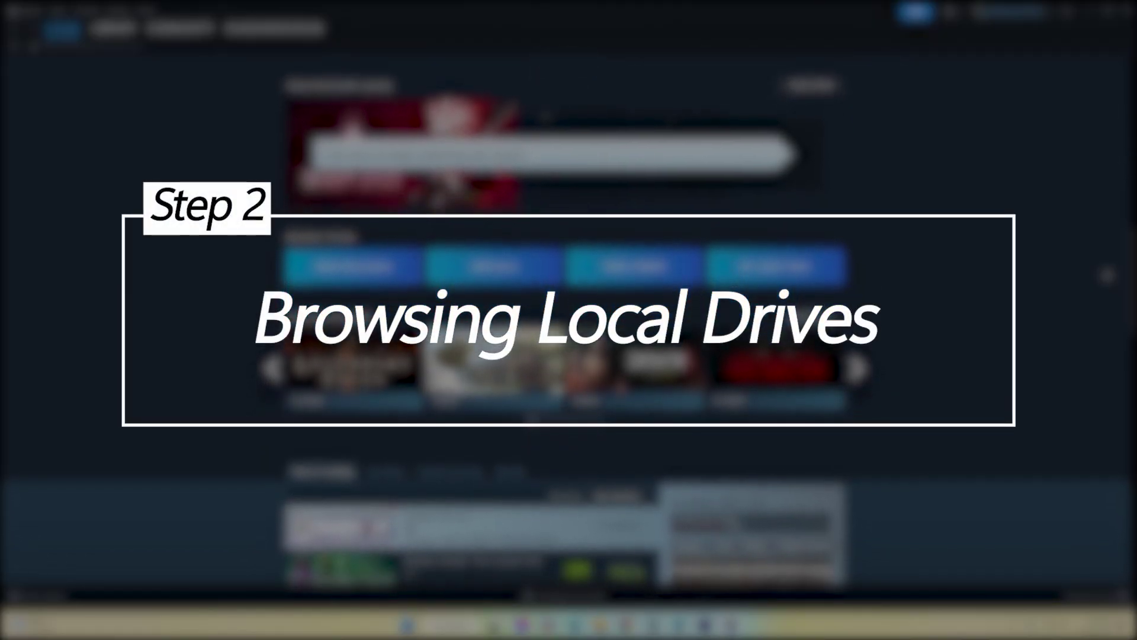
scroll(566, 320, "down", 2)
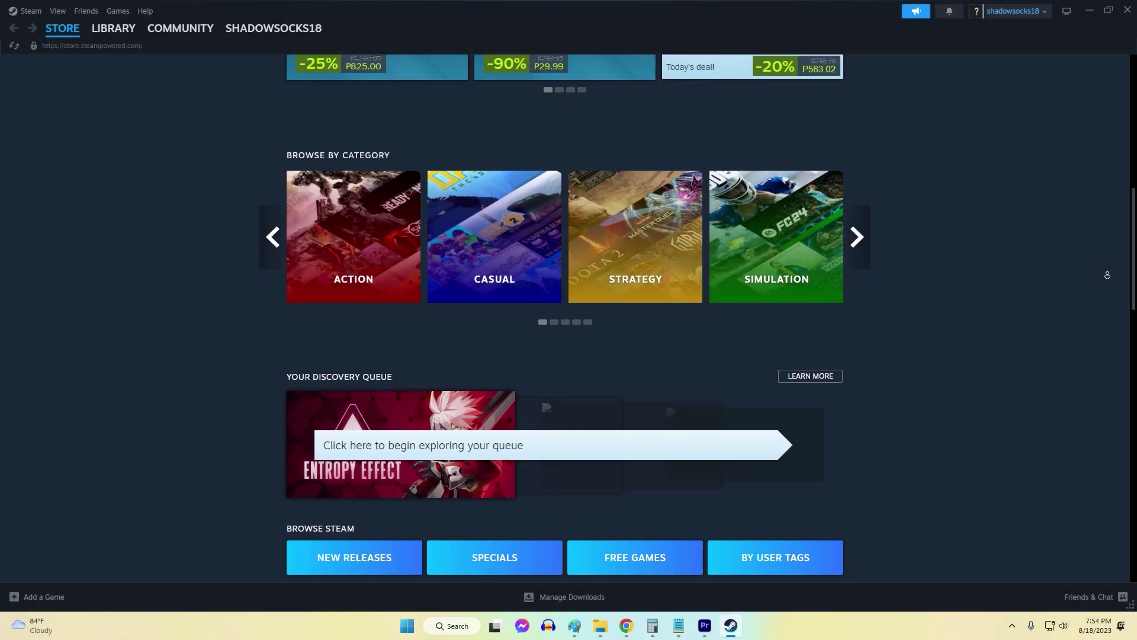
scroll(566, 320, "down", 2)
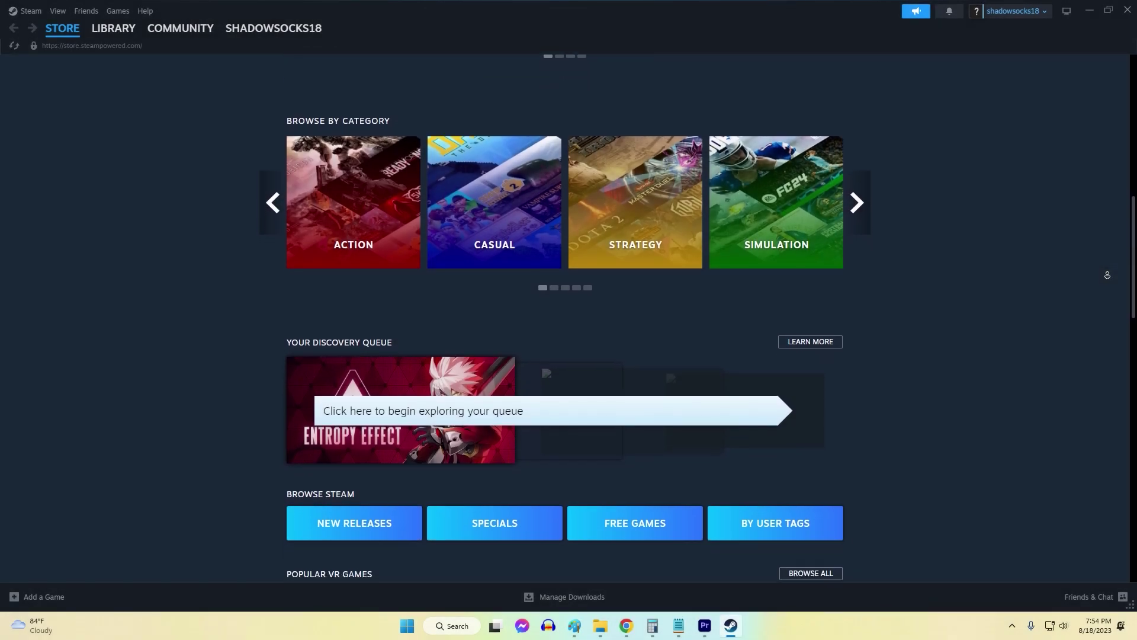
scroll(566, 319, "down", 1)
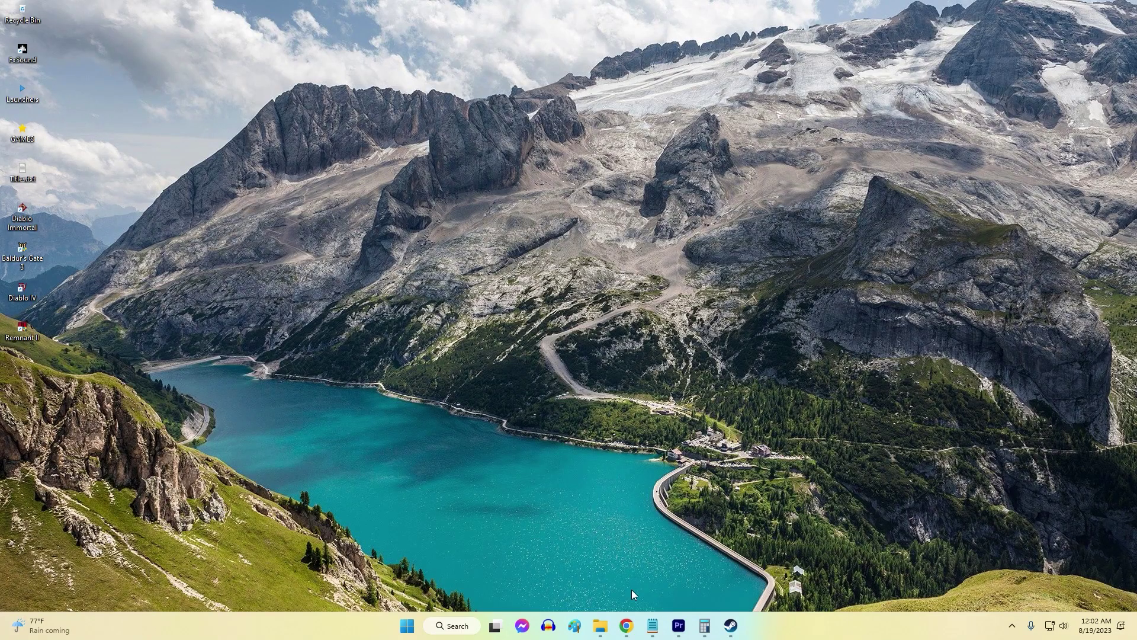
- In a new File Explorer window, browse the Program Files (x86) folder on Local Disk (C:)
key("super+e")
scroll(231, 453, "down", 1)
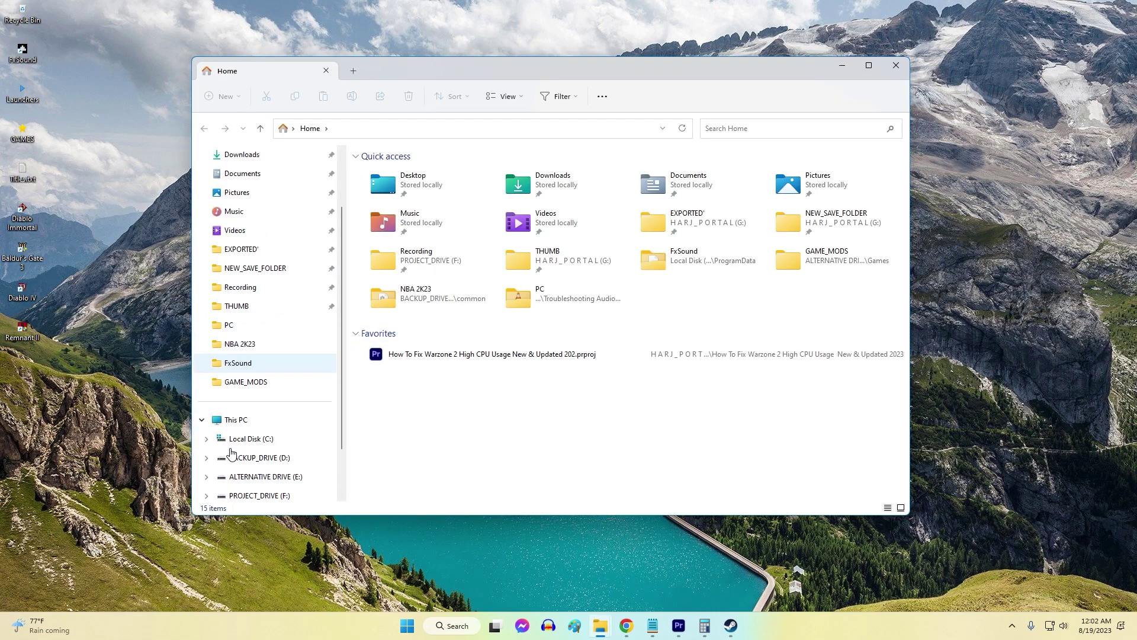
left_click(278, 420)
double_click(438, 196)
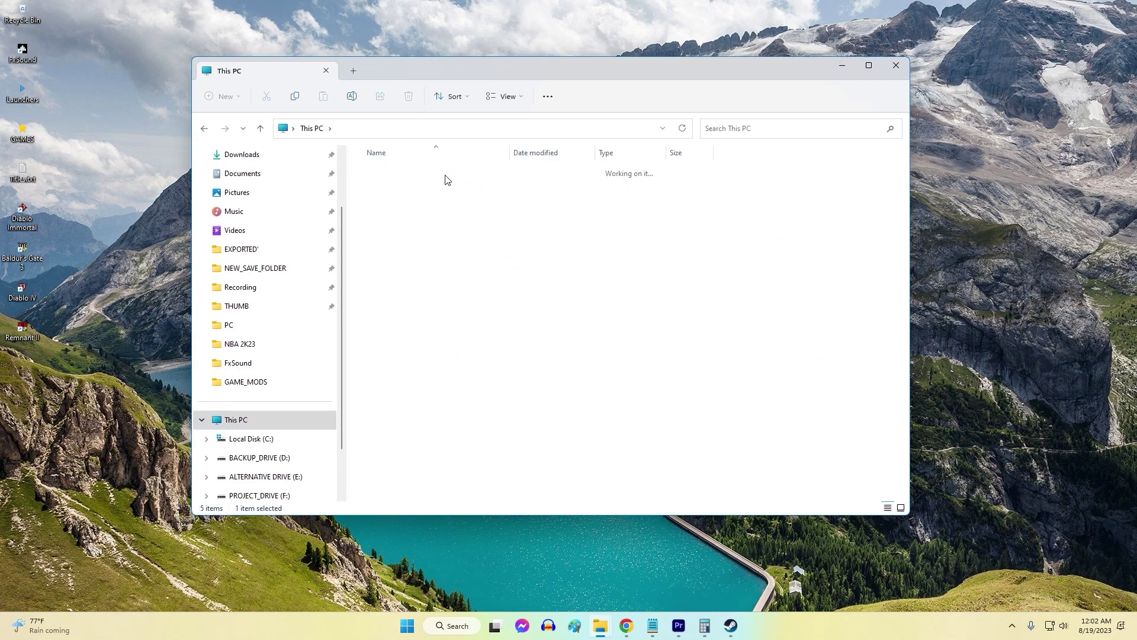
left_click(407, 232)
double_click(407, 232)
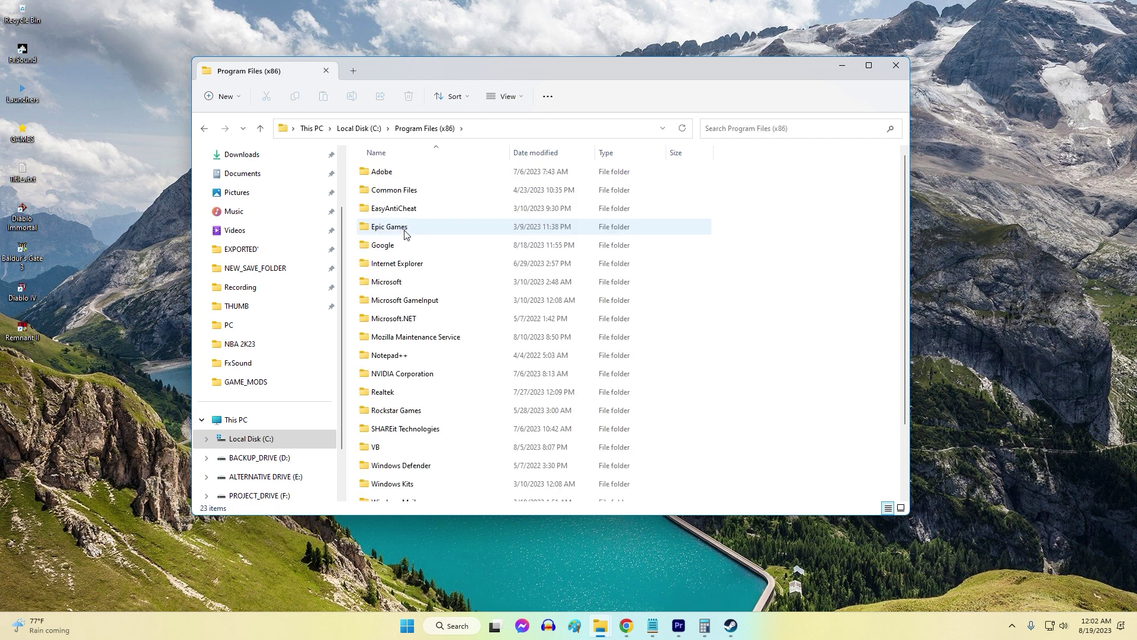
scroll(418, 379, "down", 2)
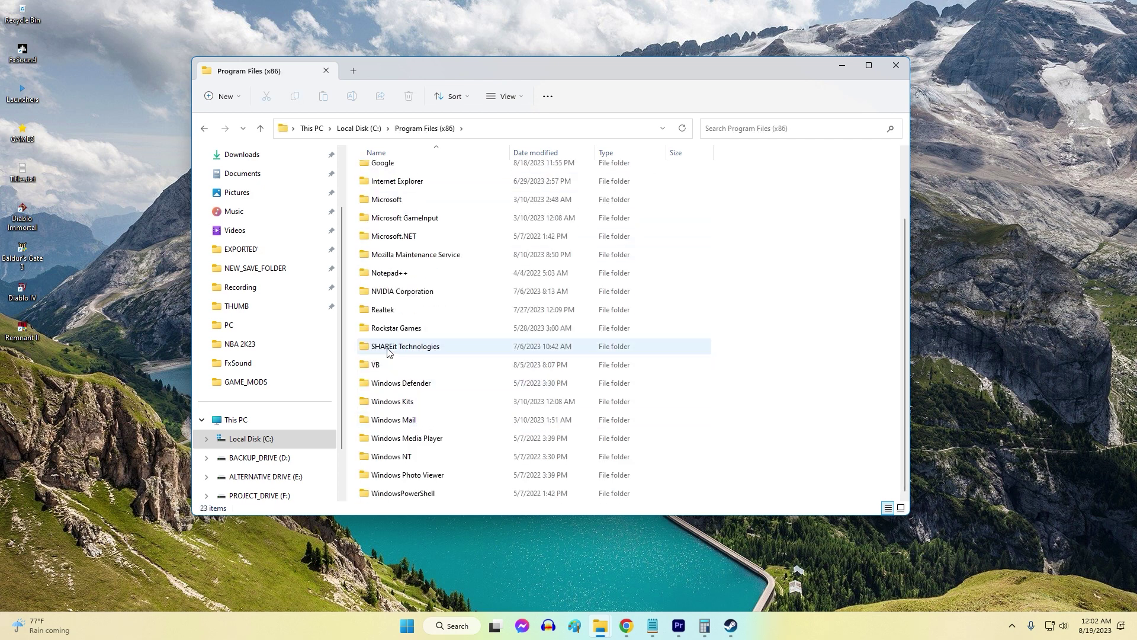
scroll(398, 338, "up", 2)
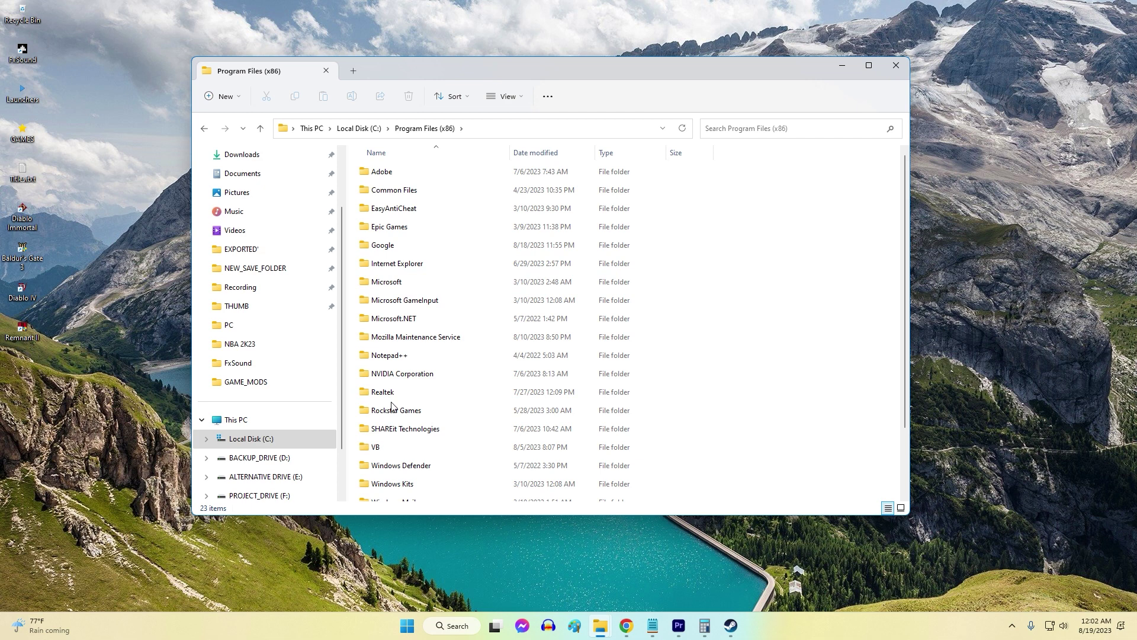
- Go back and browse the Program Files folder on C:, then return to This PC
key("alt+Left")
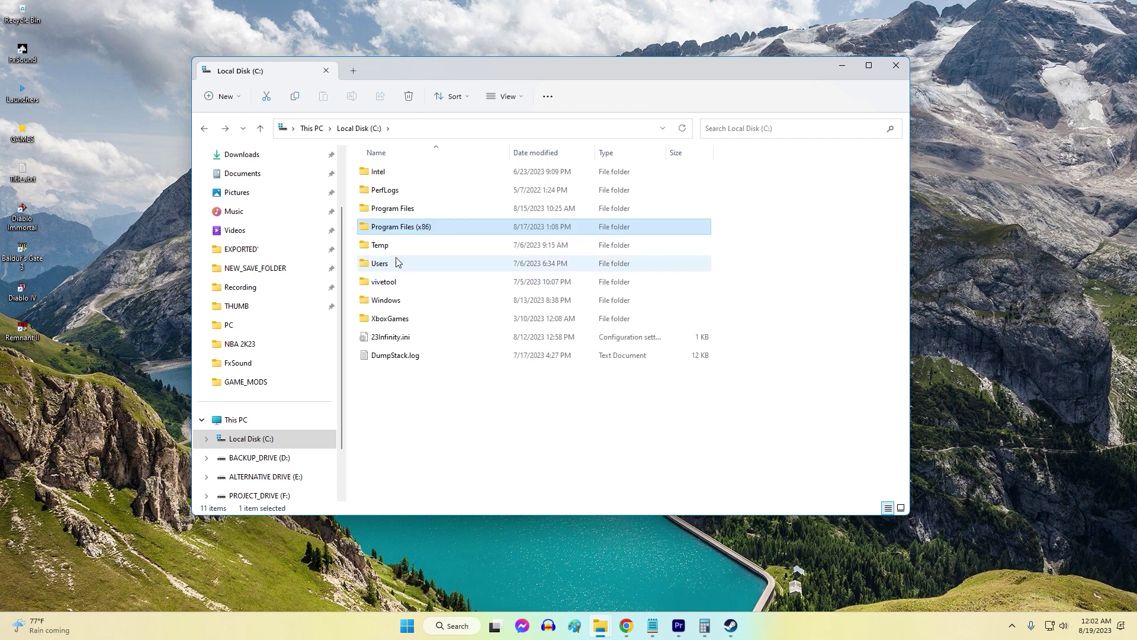
double_click(414, 212)
scroll(414, 218, "down", 2)
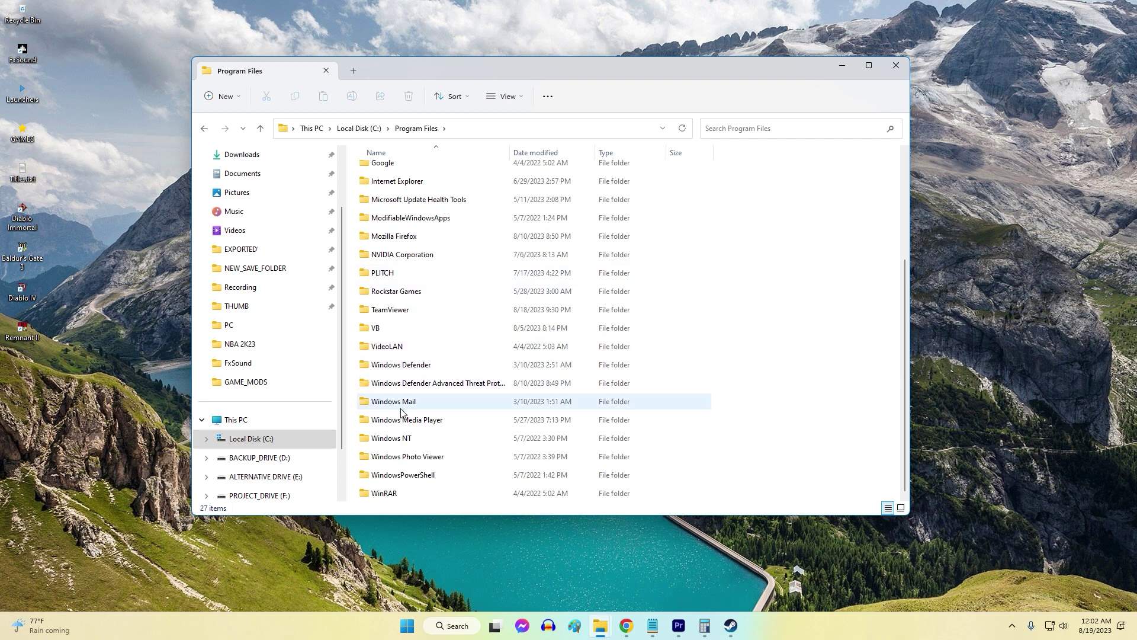
scroll(401, 413, "up", 2)
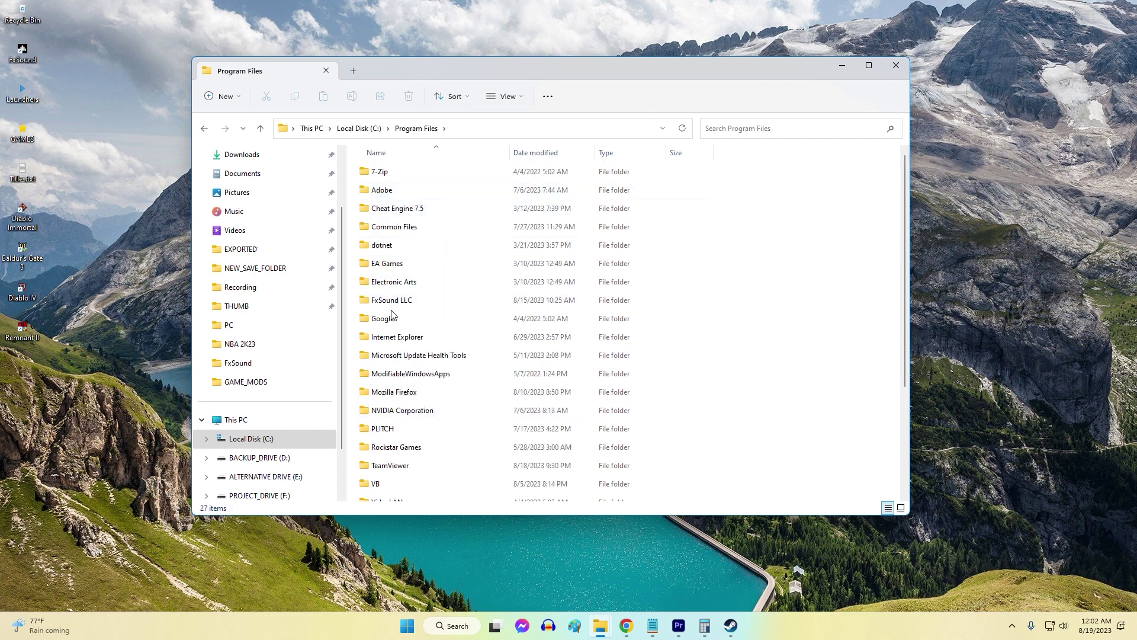
scroll(398, 346, "down", 2)
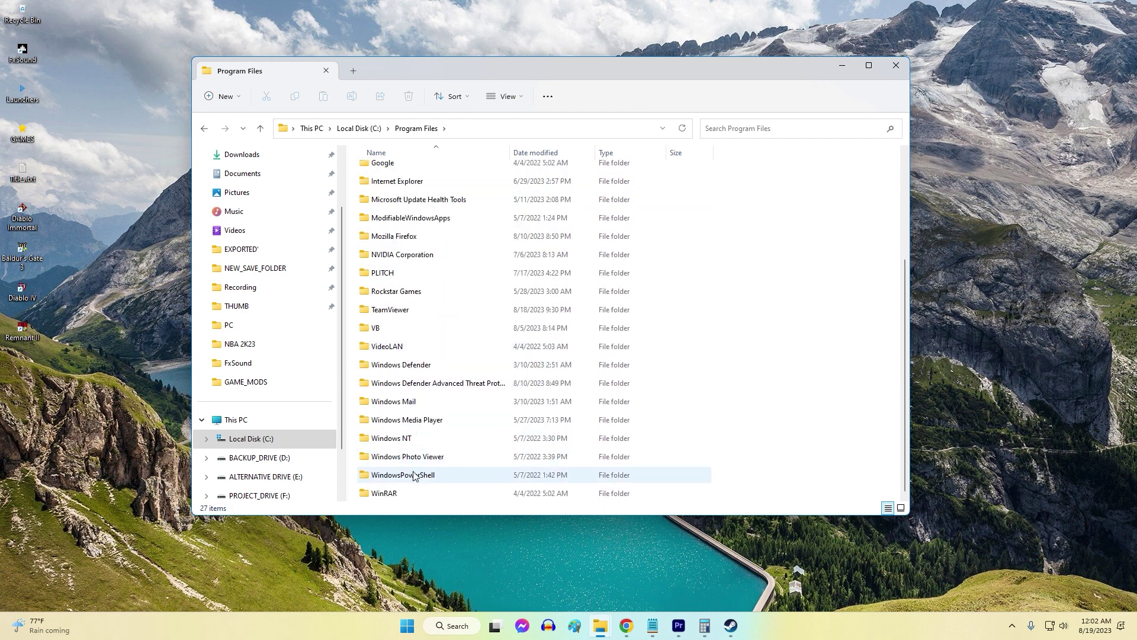
scroll(413, 472, "up", 2)
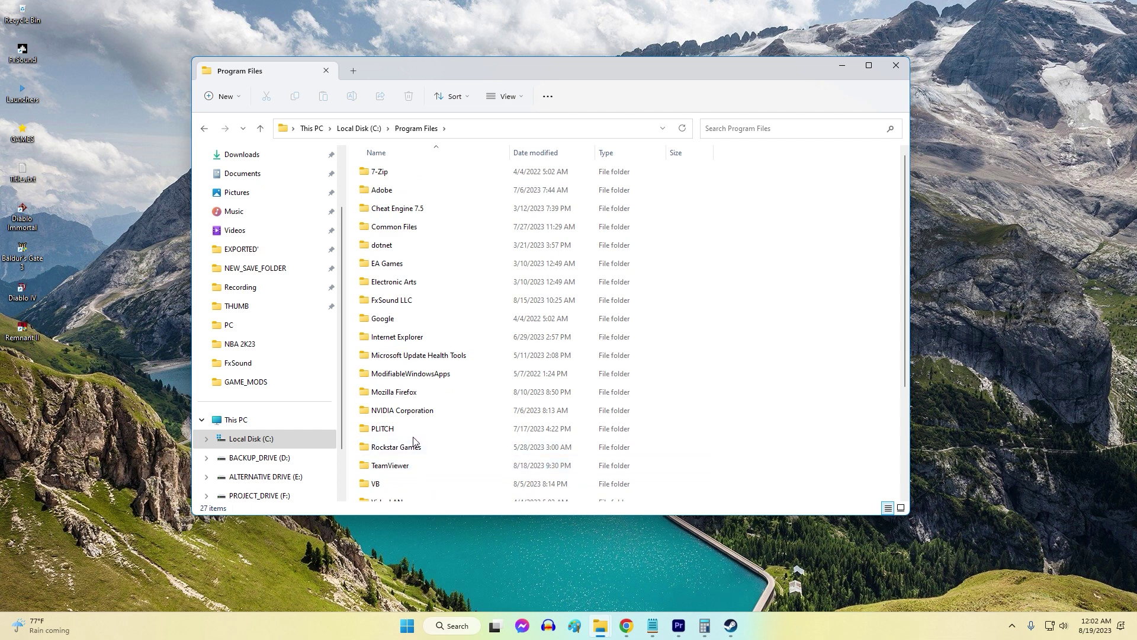
left_click(253, 418)
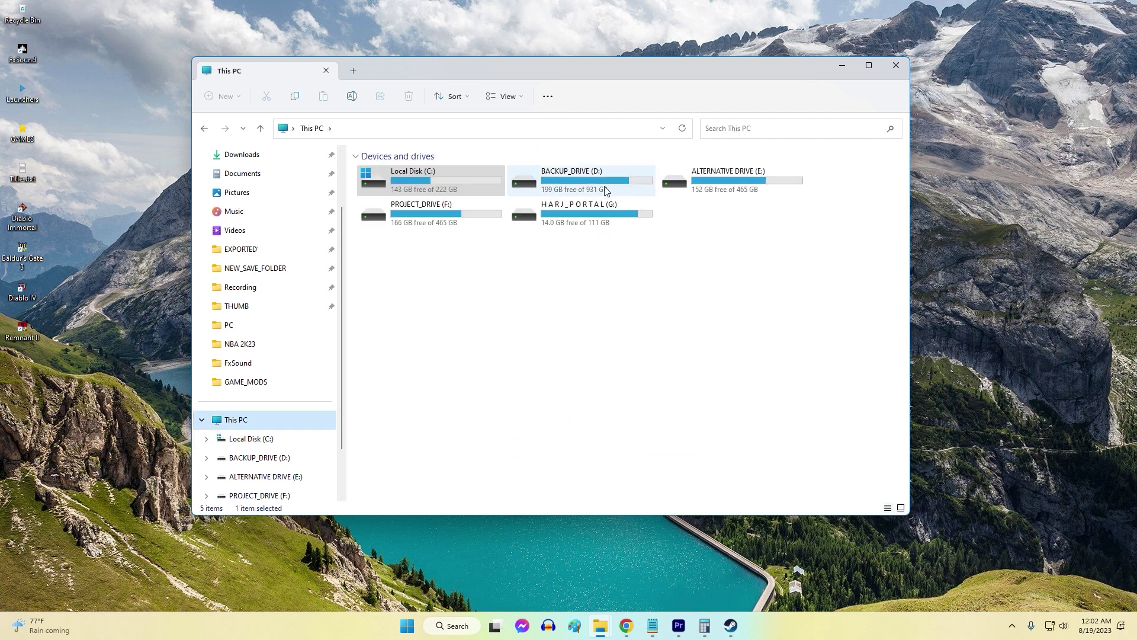
- Navigate BACKUP_DRIVE (D:) > Program > Steam > steamapps > common
double_click(605, 191)
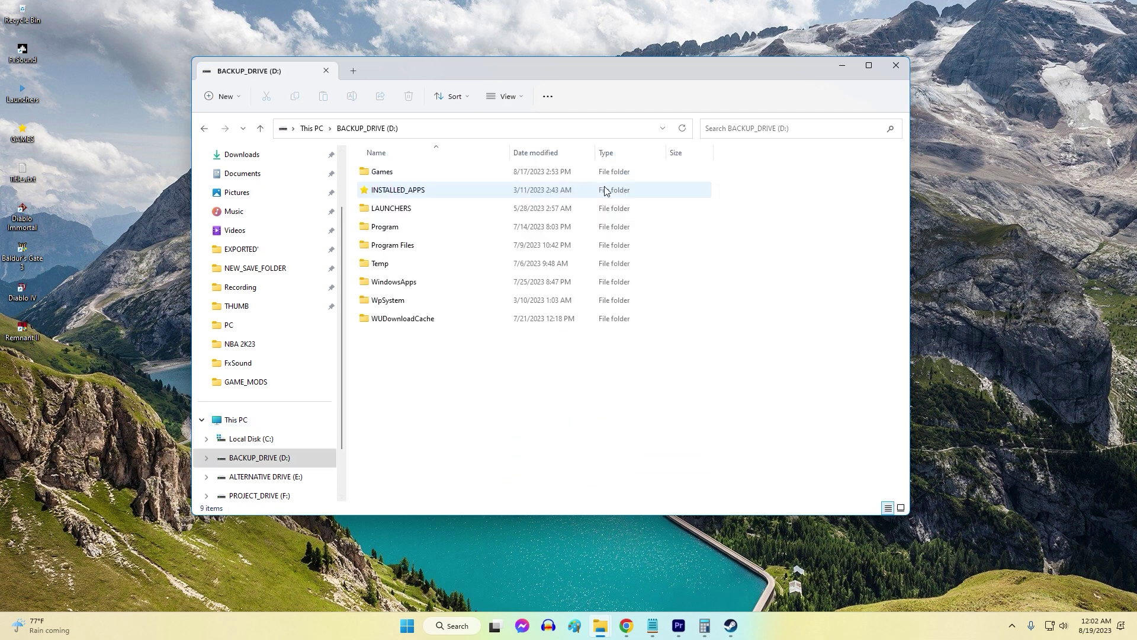
double_click(385, 227)
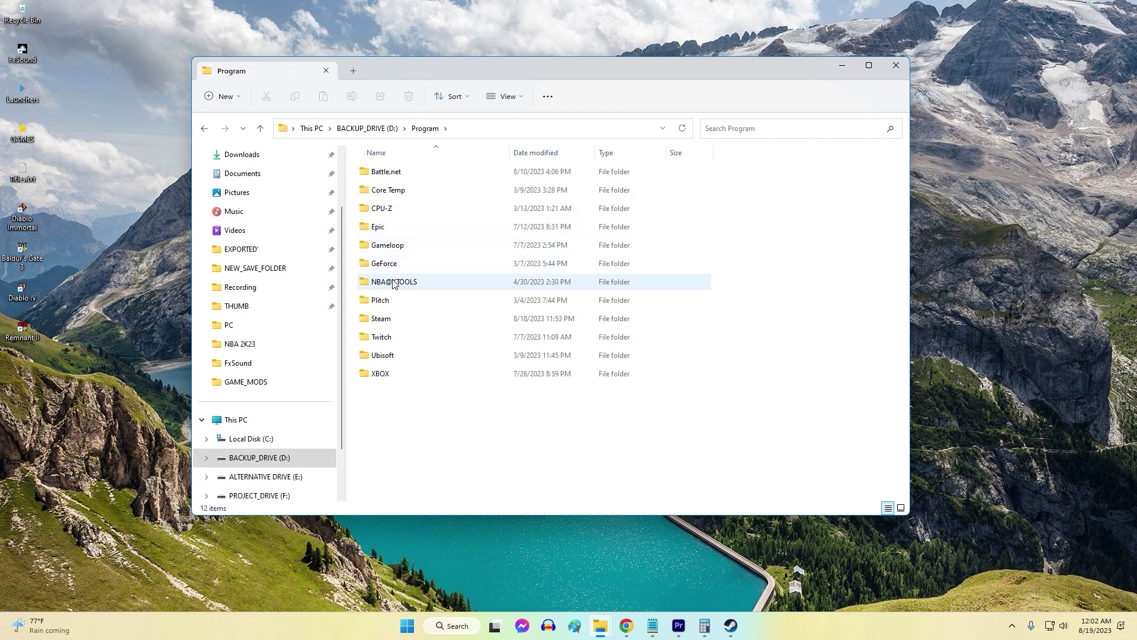
double_click(391, 317)
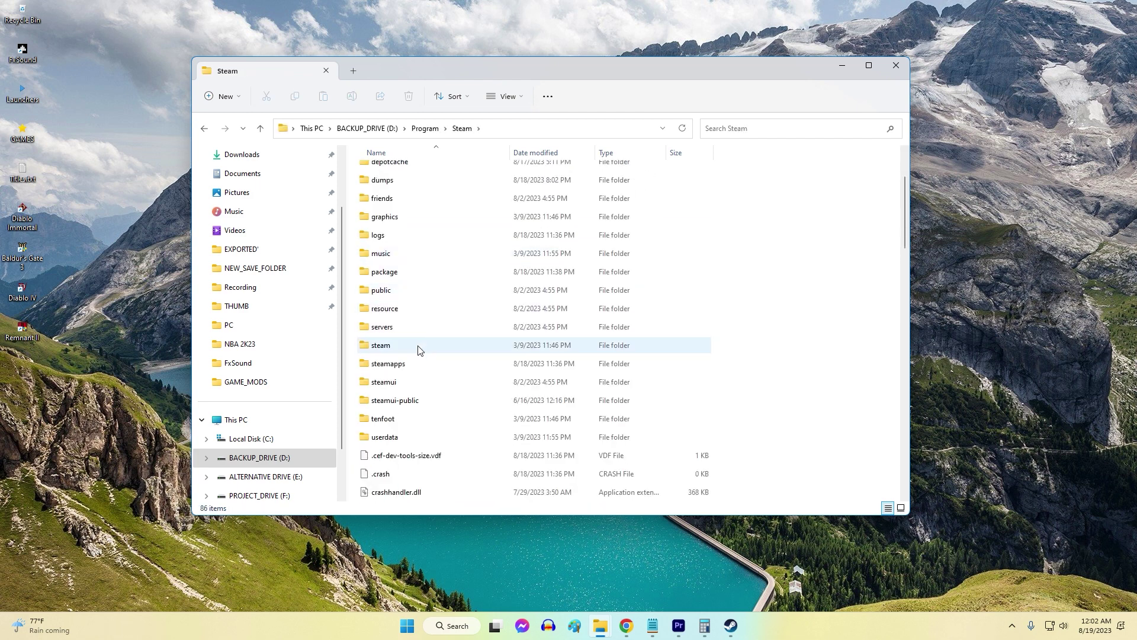
double_click(418, 366)
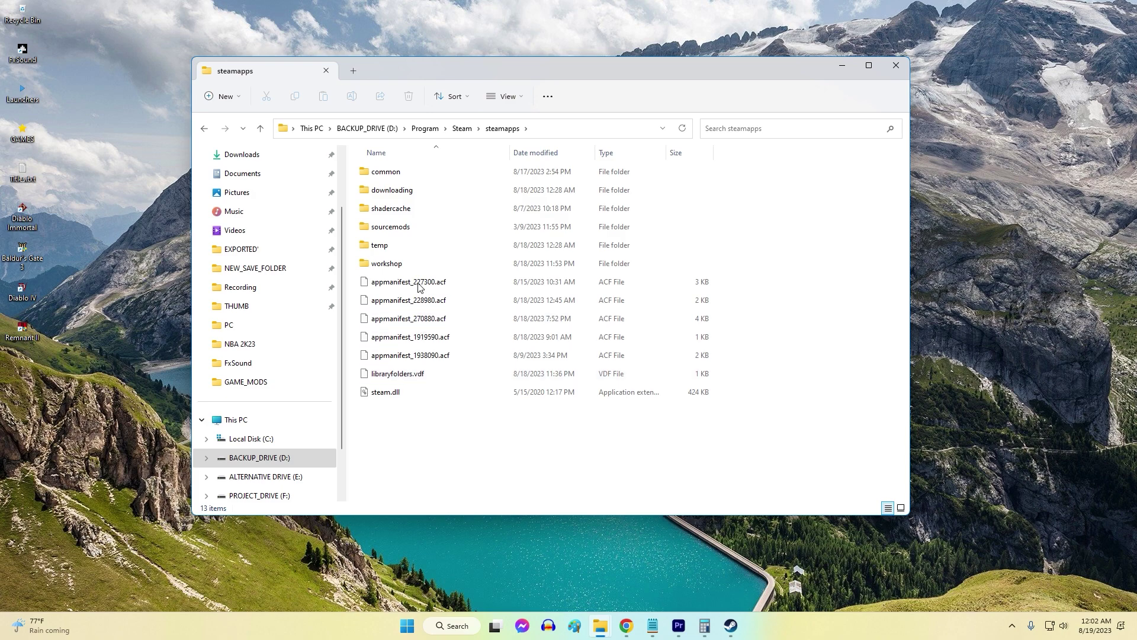
double_click(412, 173)
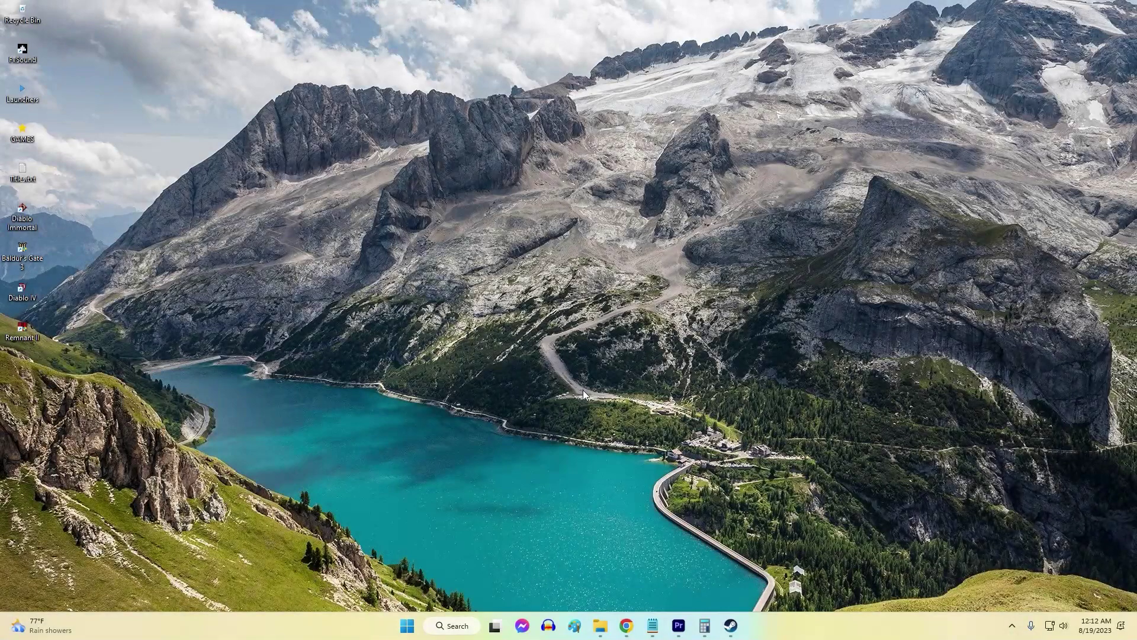
- Search 'steam' from the Start menu and open the Steam shortcut's file location
key("super")
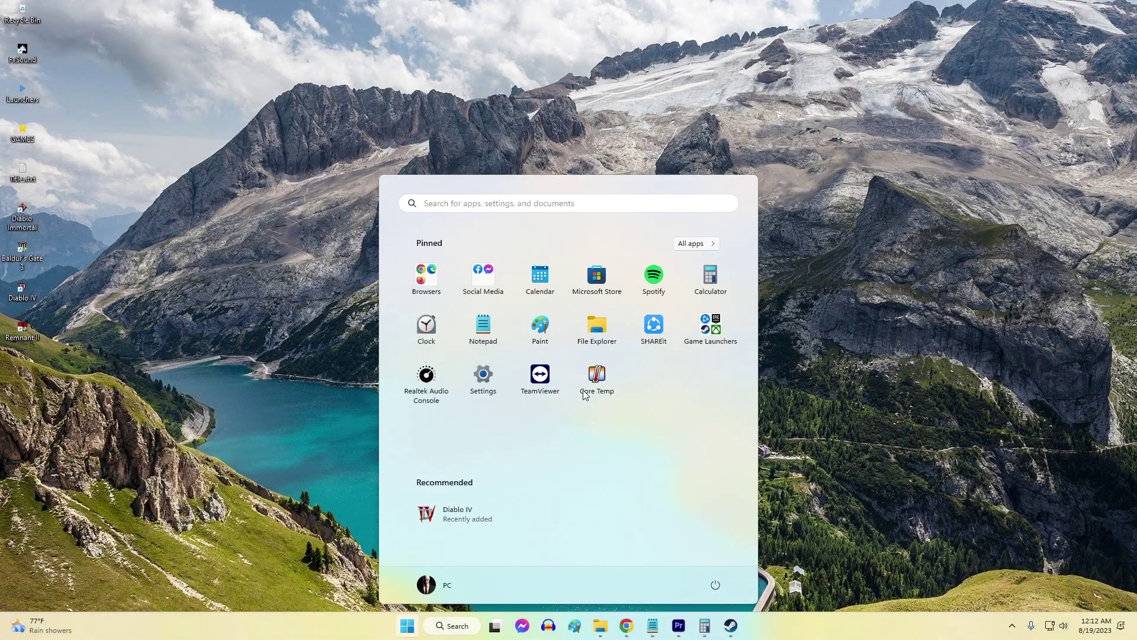
type("steam")
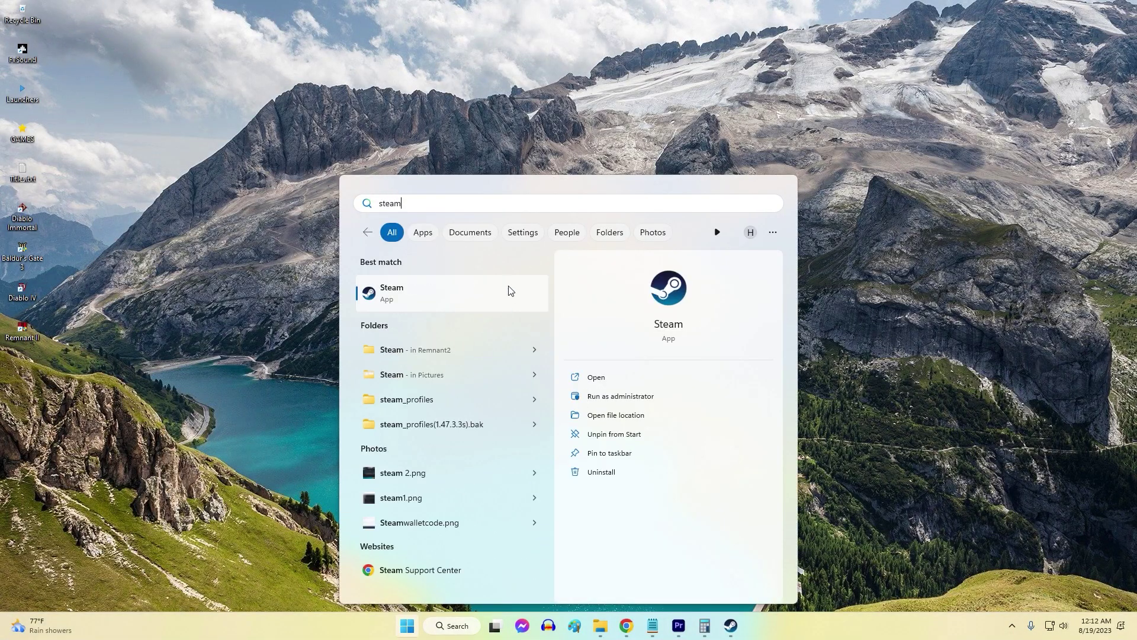
right_click(465, 295)
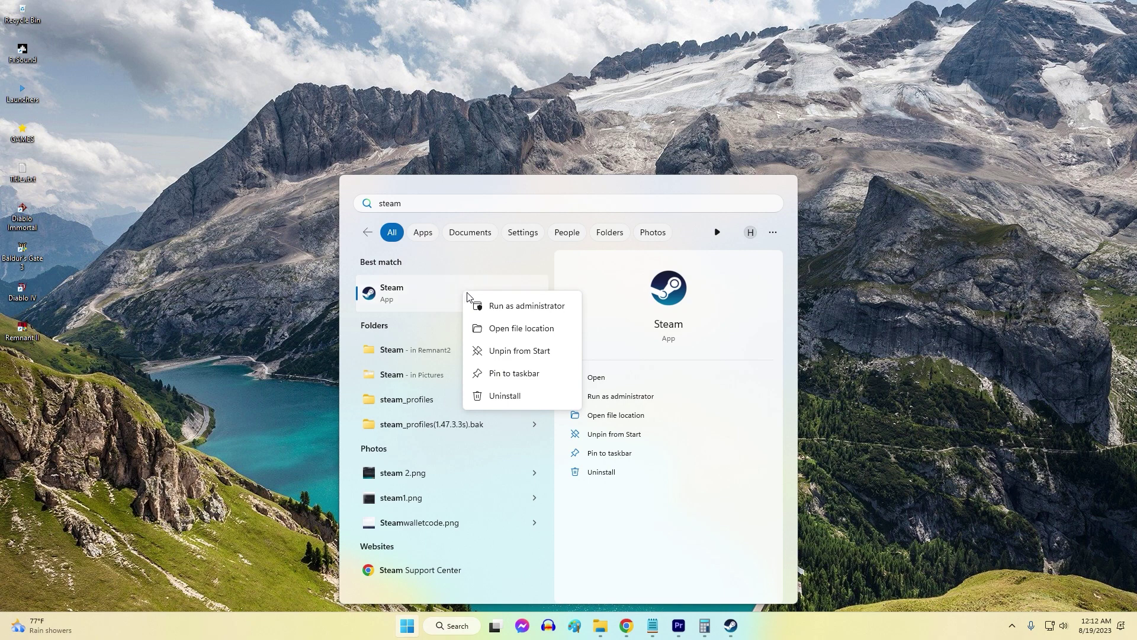
left_click(522, 329)
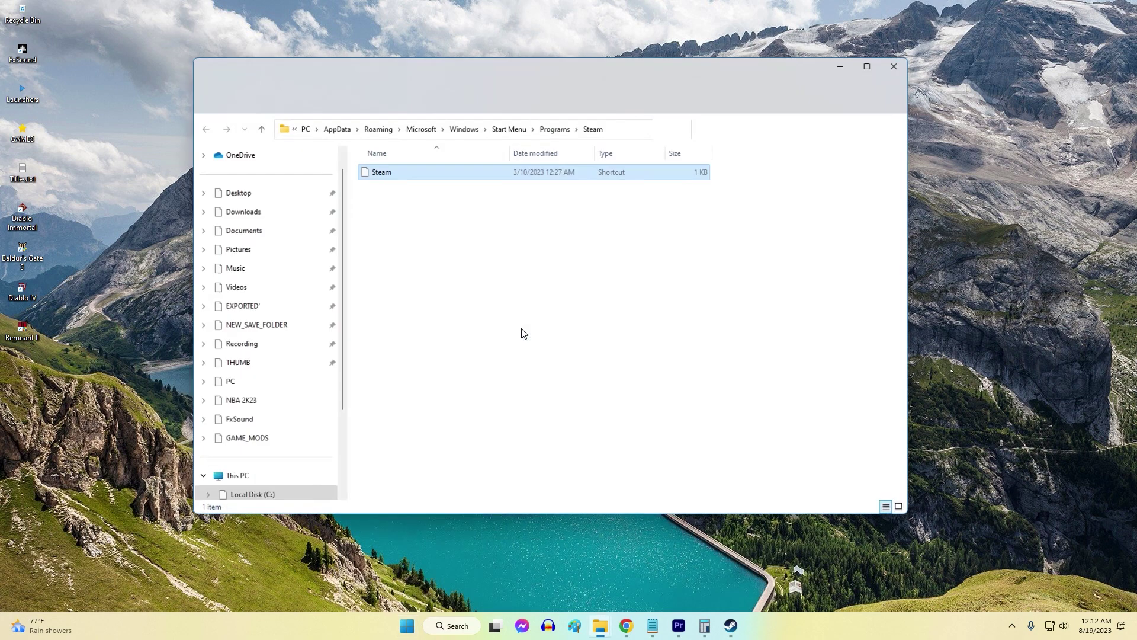
- Follow the Steam shortcut to D:\Program\Steam and locate steam.exe in the listing
right_click(420, 178)
left_click(473, 255)
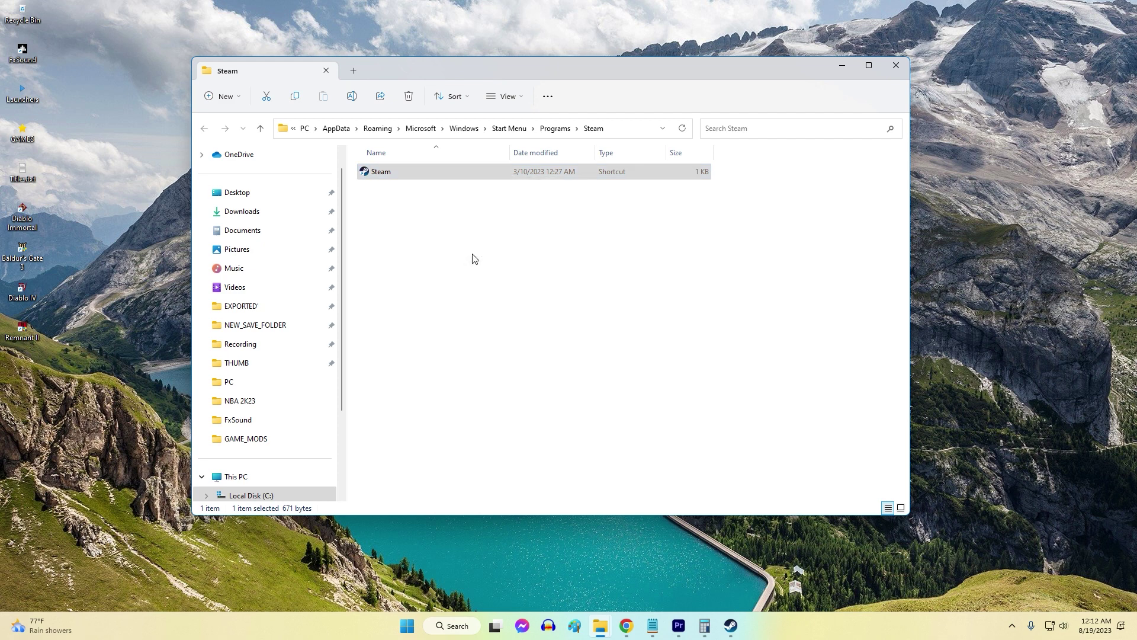
scroll(468, 266, "up", 13)
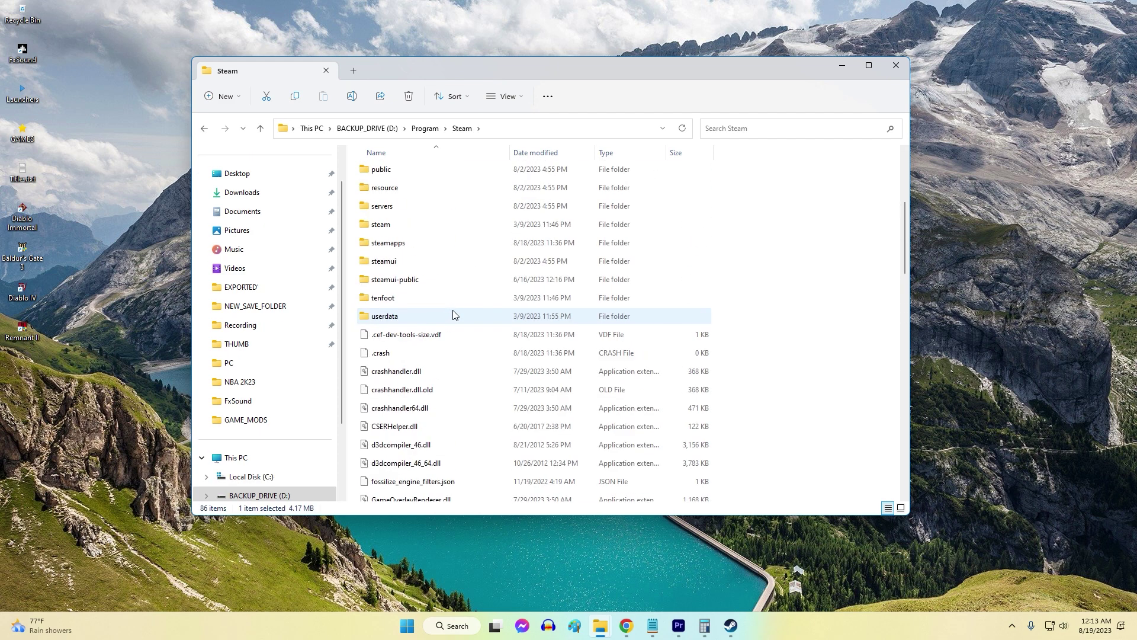
scroll(453, 314, "down", 20)
scroll(455, 314, "up", 3)
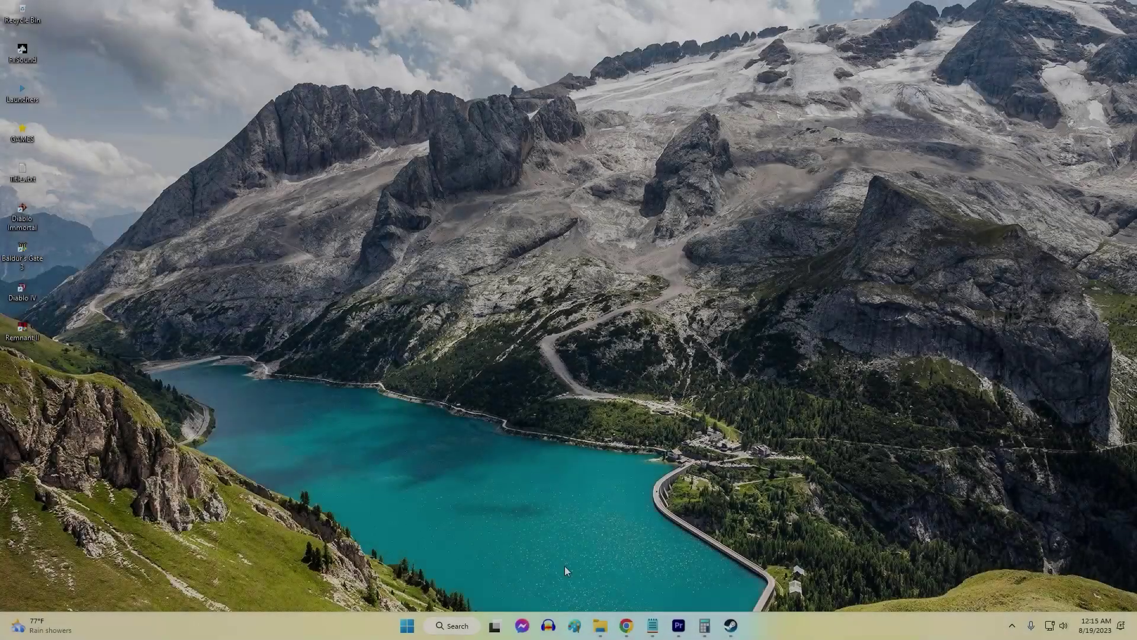
- Open a new File Explorer window at the Documents folder
key("super+e")
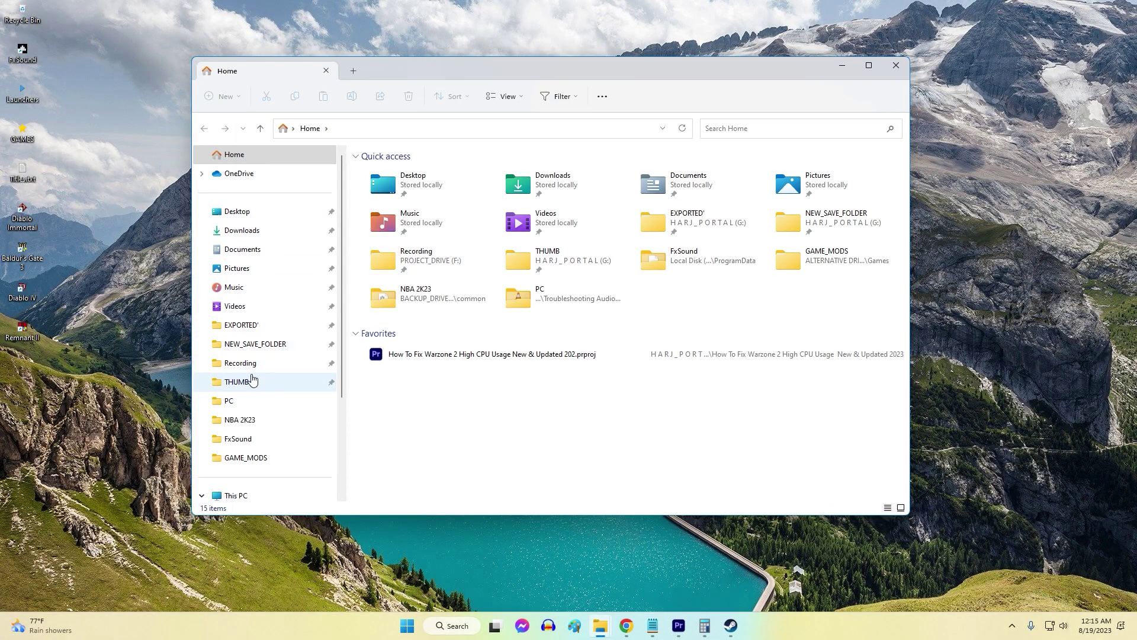
left_click(255, 253)
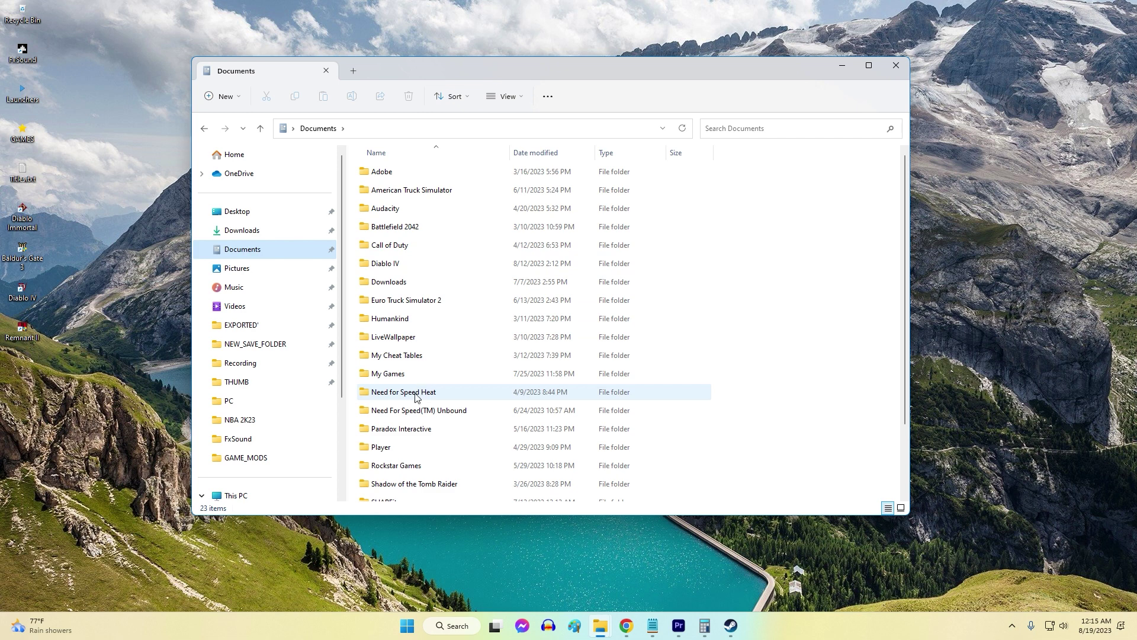
scroll(410, 403, "down", 2)
scroll(410, 408, "up", 2)
scroll(411, 408, "down", 2)
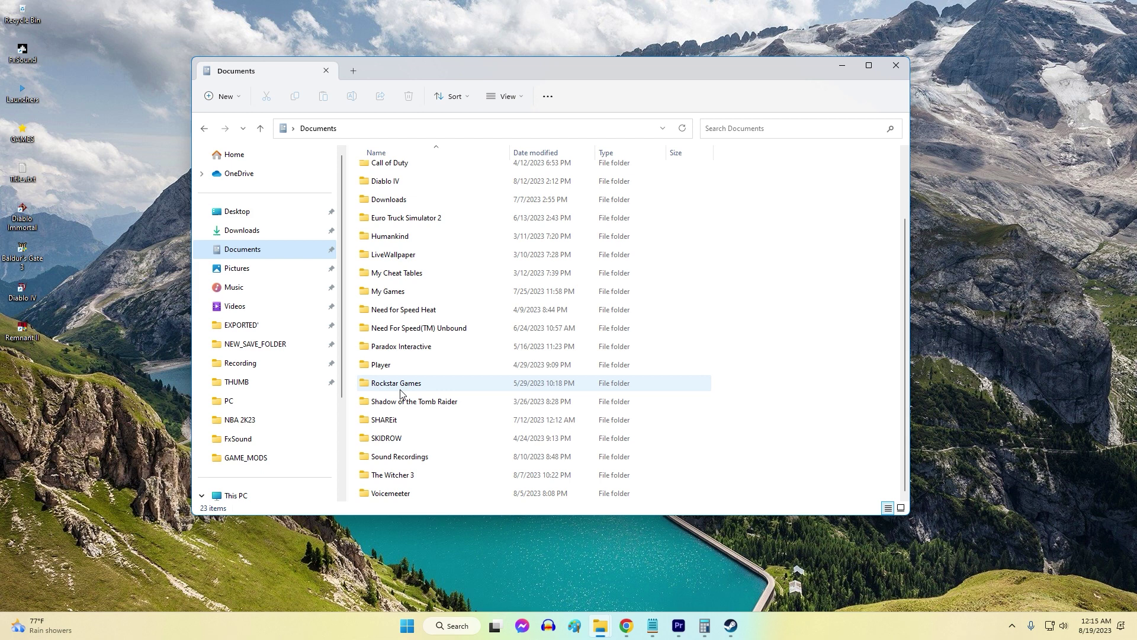
- Check My Games > Mafia Definitive Edition > Saves, then go back up to My Games
double_click(392, 290)
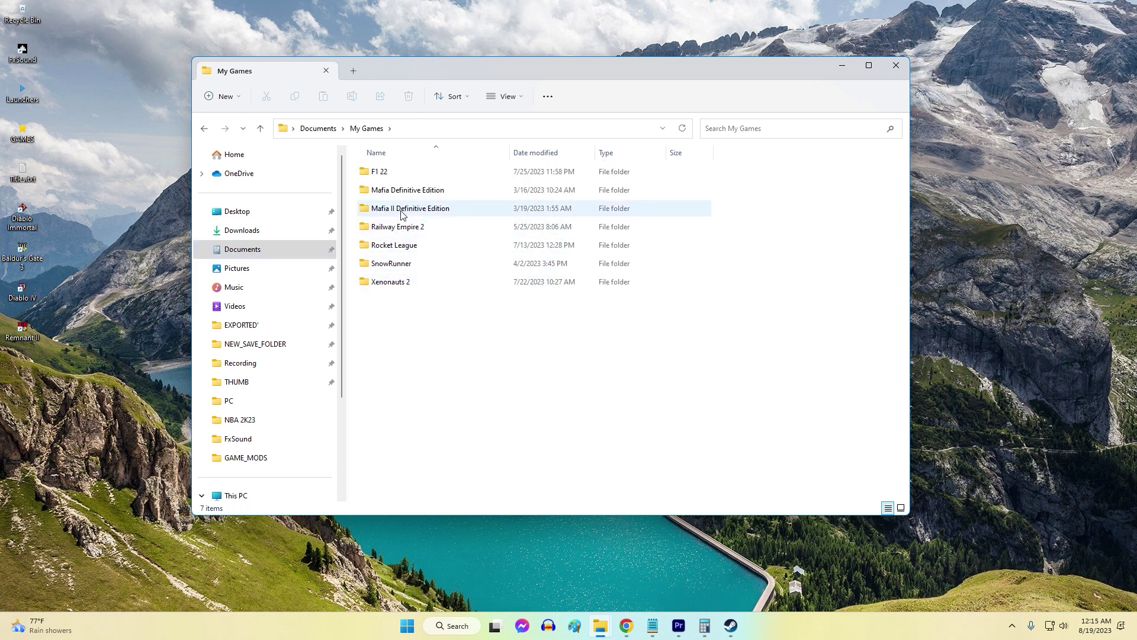
double_click(397, 192)
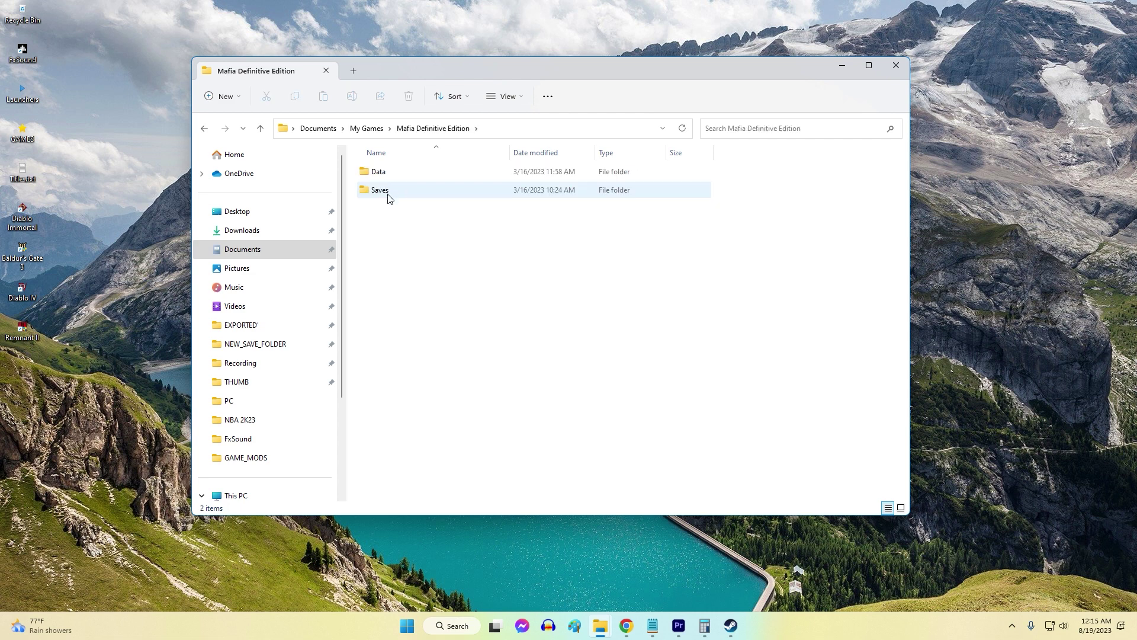
double_click(388, 198)
key("BackSpace")
key("BackSpace")
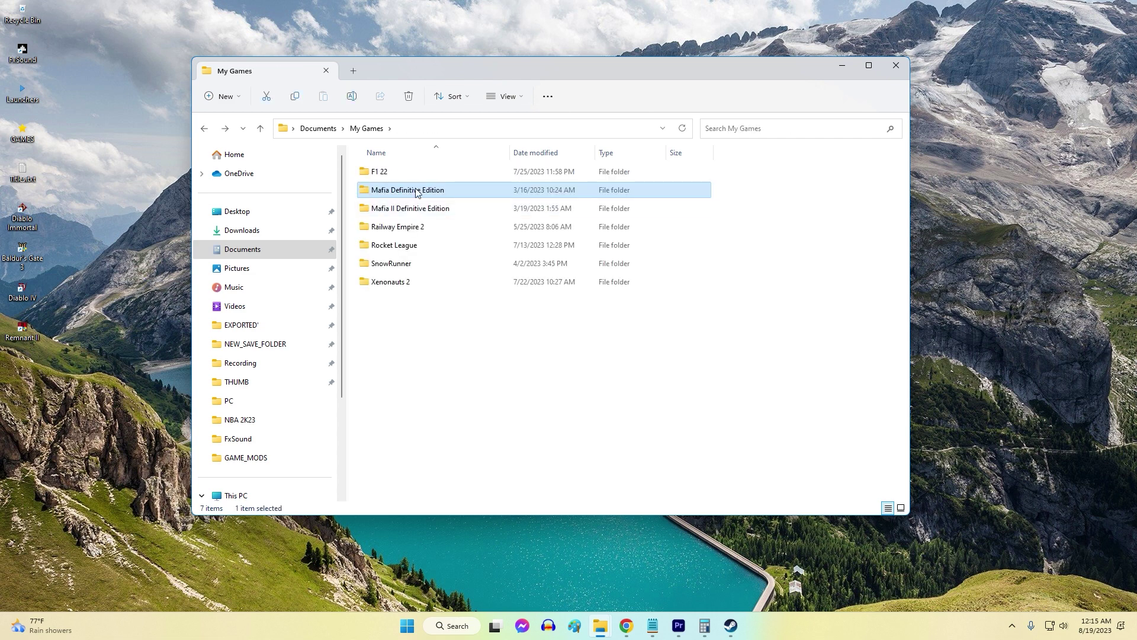
left_click(445, 127)
- Enter %app in the folder path, fixing a typo, so %appdata% is suggested
type("%as")
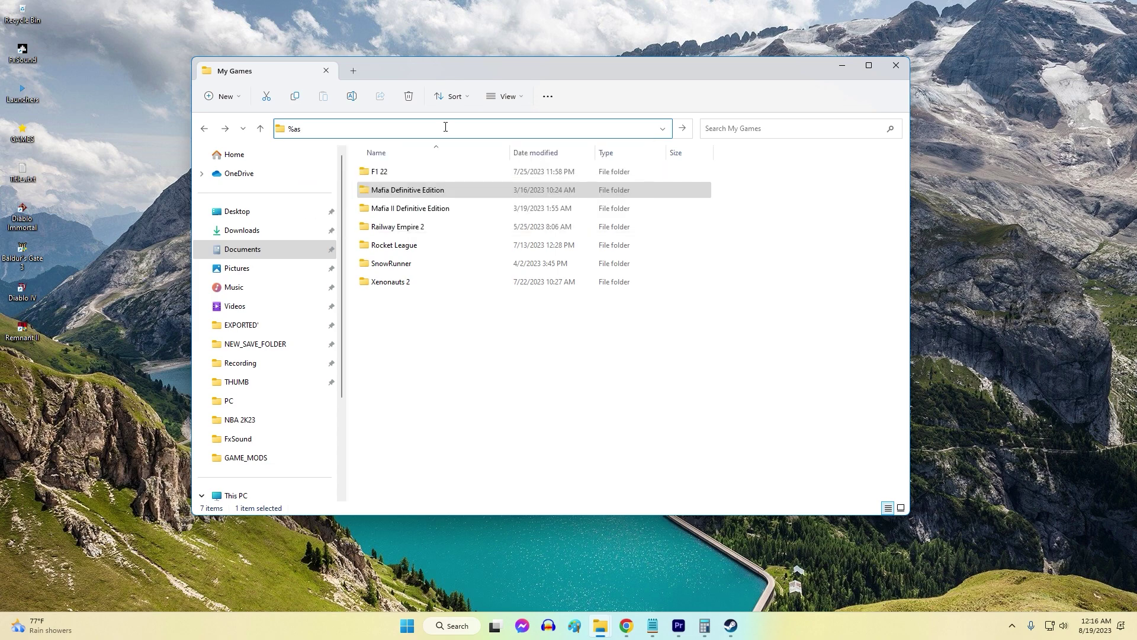
key("BackSpace")
type("pp")
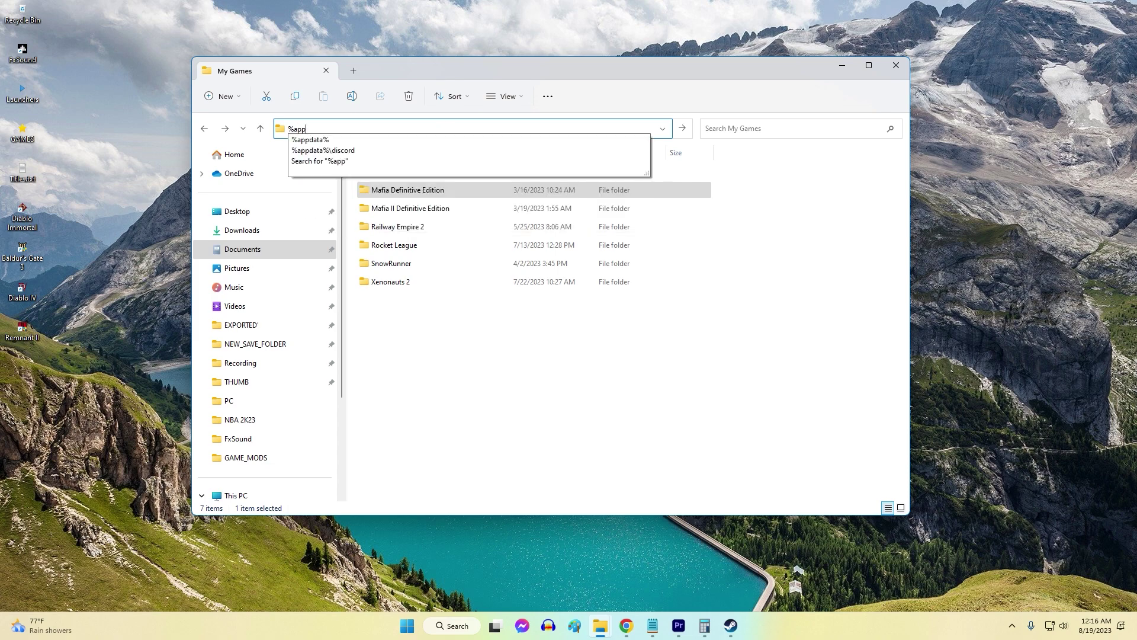